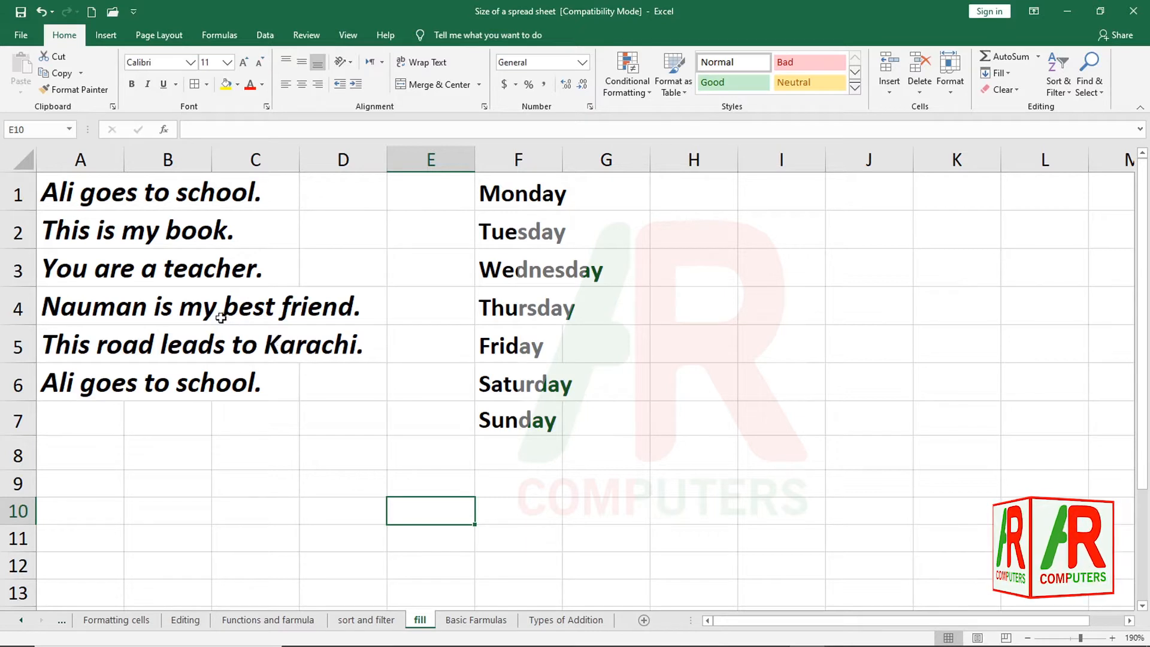
Copy the sentence block A1:D6 to J2, and delete the pasted copy
click(48, 193)
drag(48, 193, 318, 367)
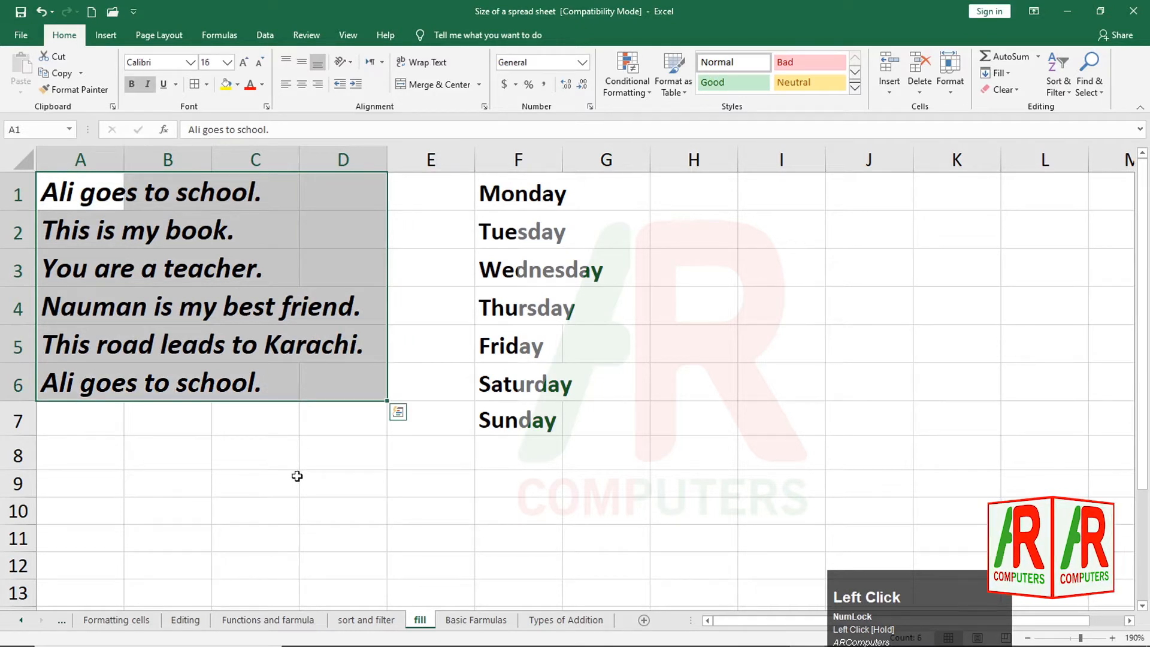
key(ctrl+c)
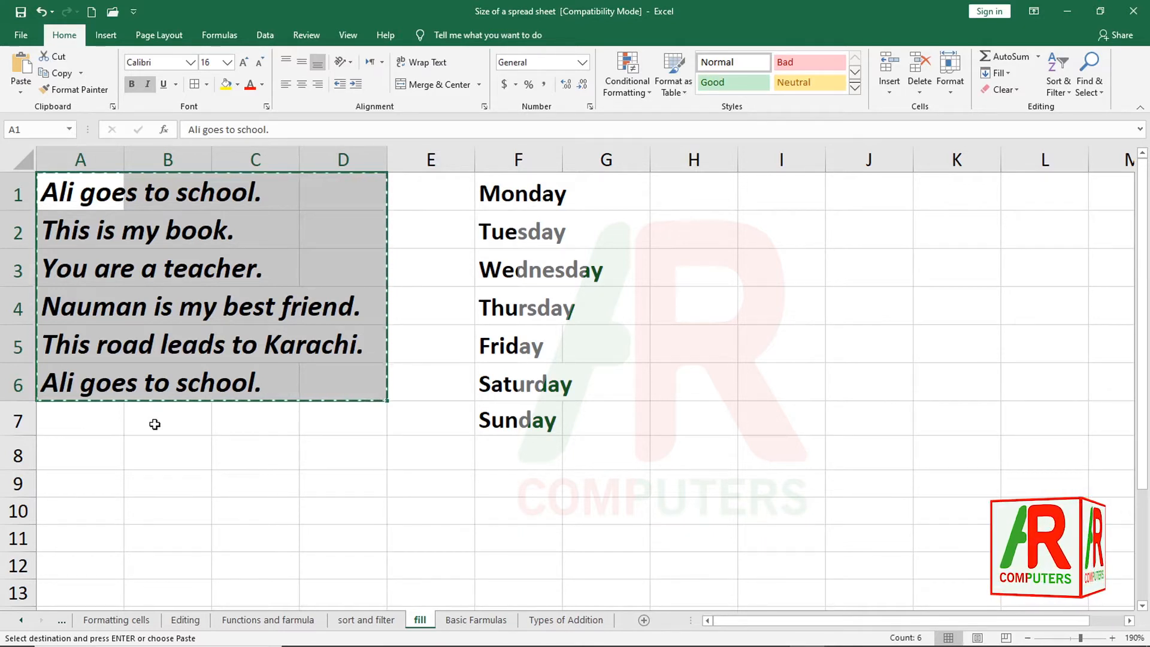
click(856, 239)
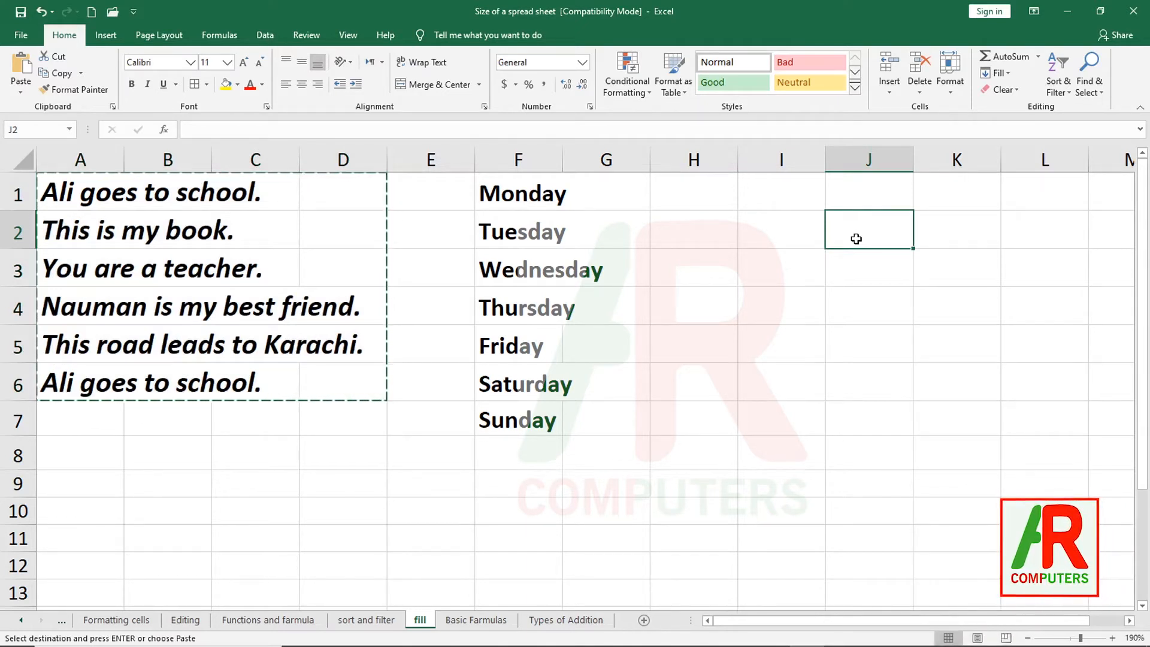
key(ctrl+v)
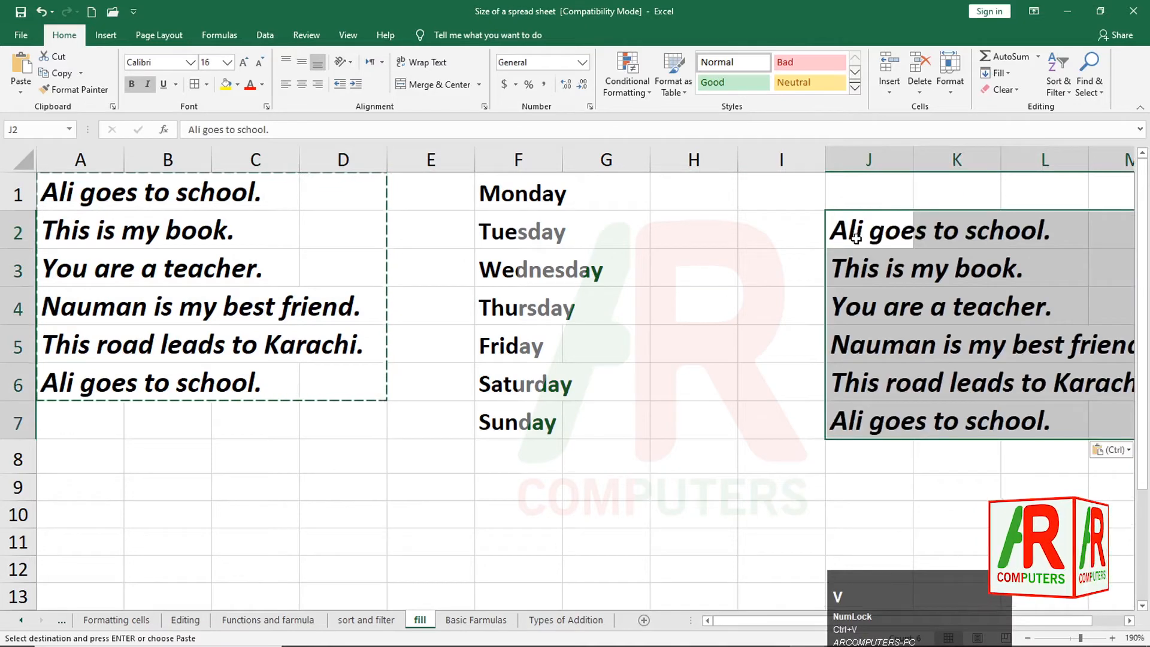
mouse_move(761, 620)
mouse_down()
mouse_move(777, 629)
mouse_move(772, 608)
mouse_up()
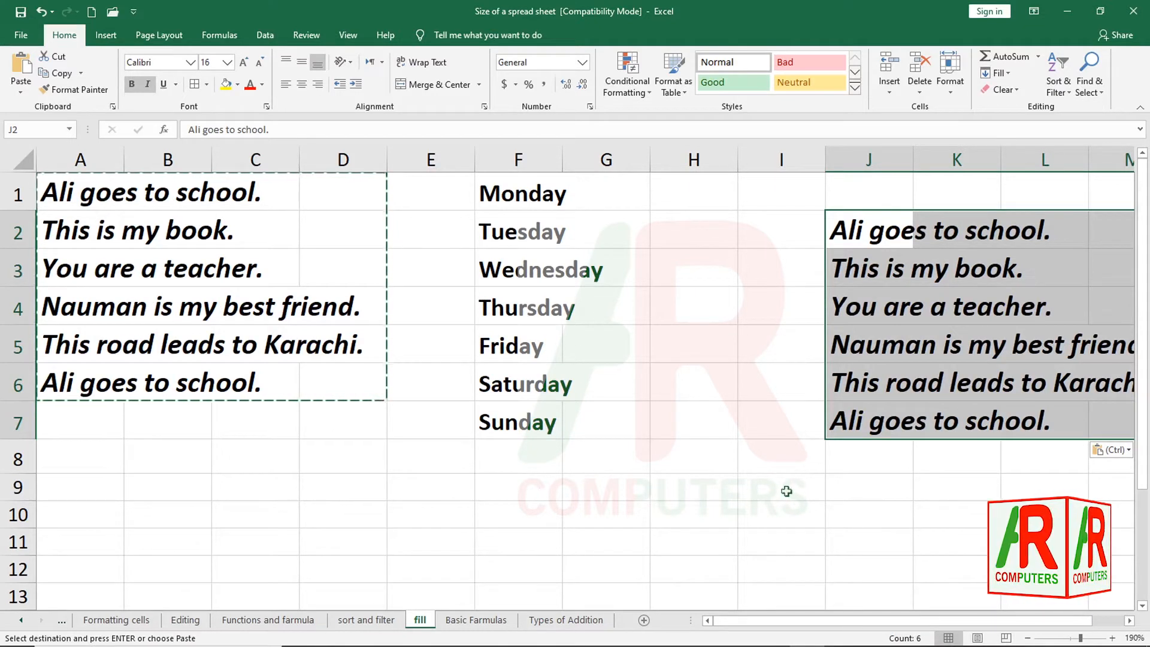
key(Delete)
click(501, 533)
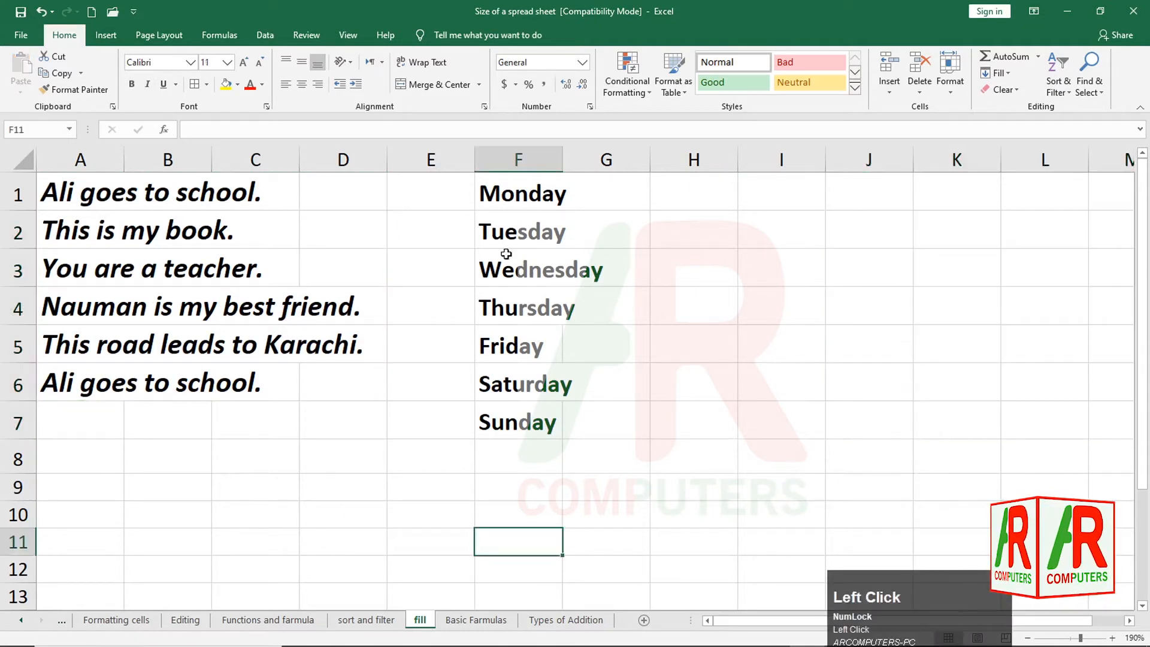
Copy the weekday list in F1:F7 to J1, and delete the pasted weekdays
drag(511, 195, 502, 419)
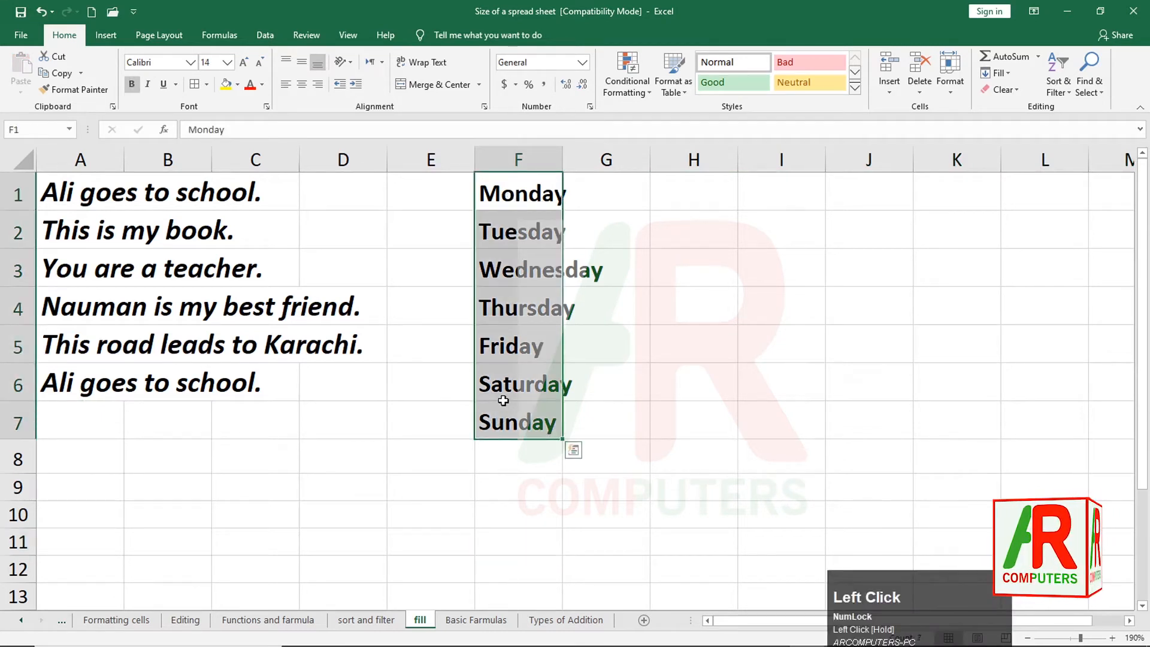
key(ctrl+c)
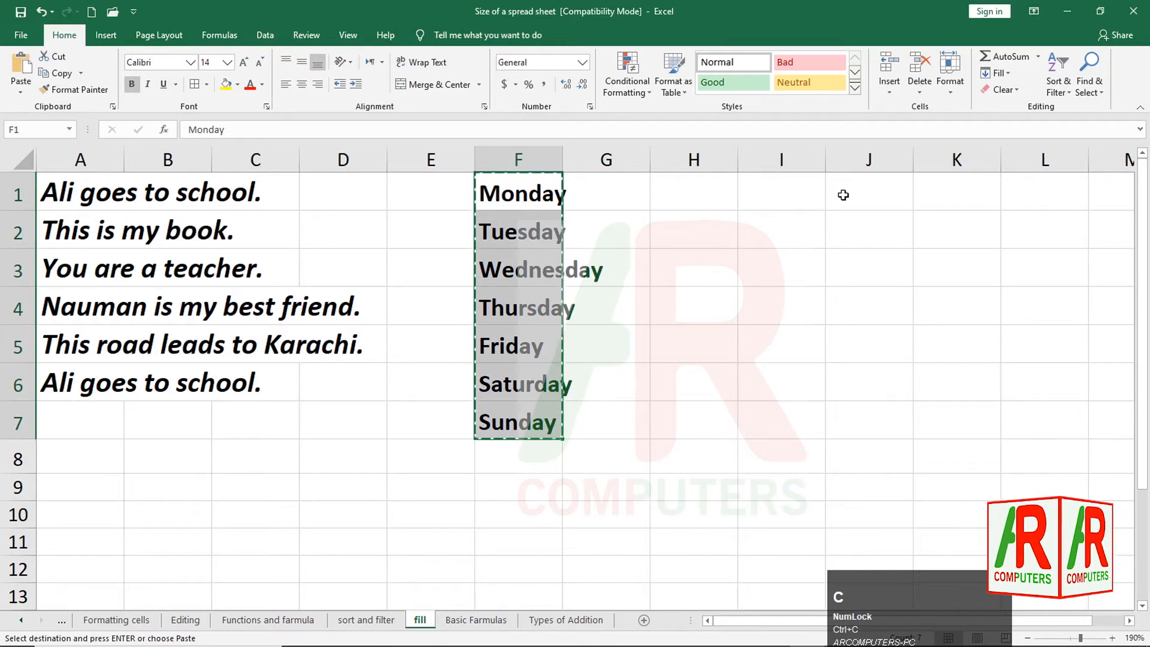
click(850, 195)
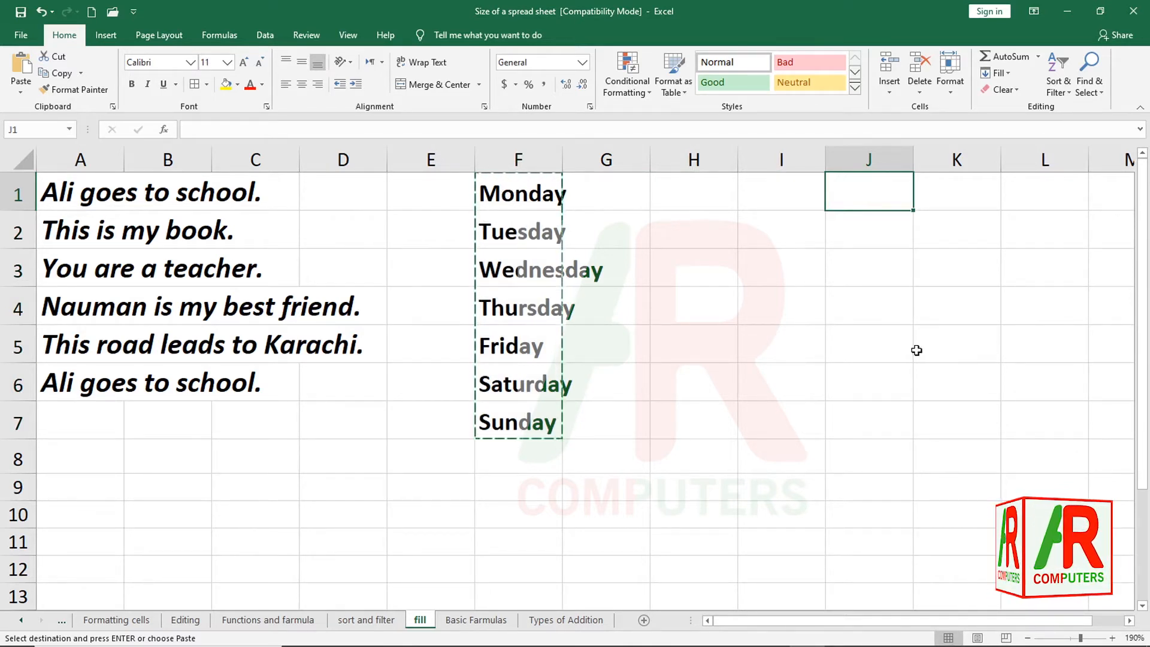
key(ctrl+v)
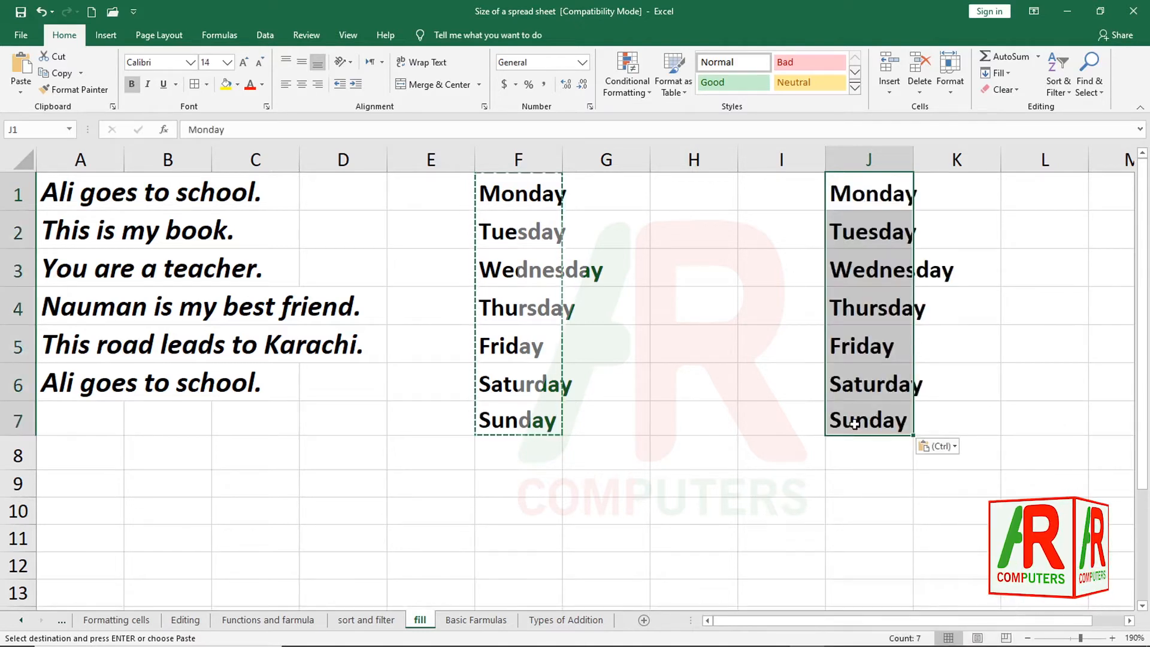
key(Delete)
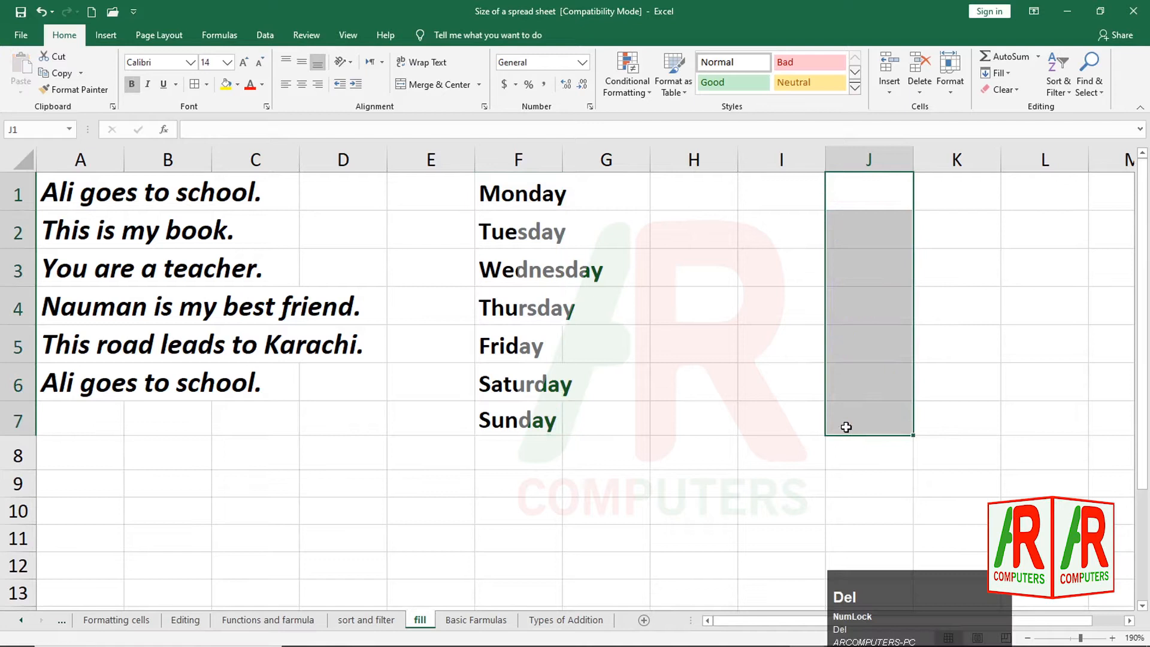
click(753, 407)
Enter the number 55 in cell I4
click(776, 317)
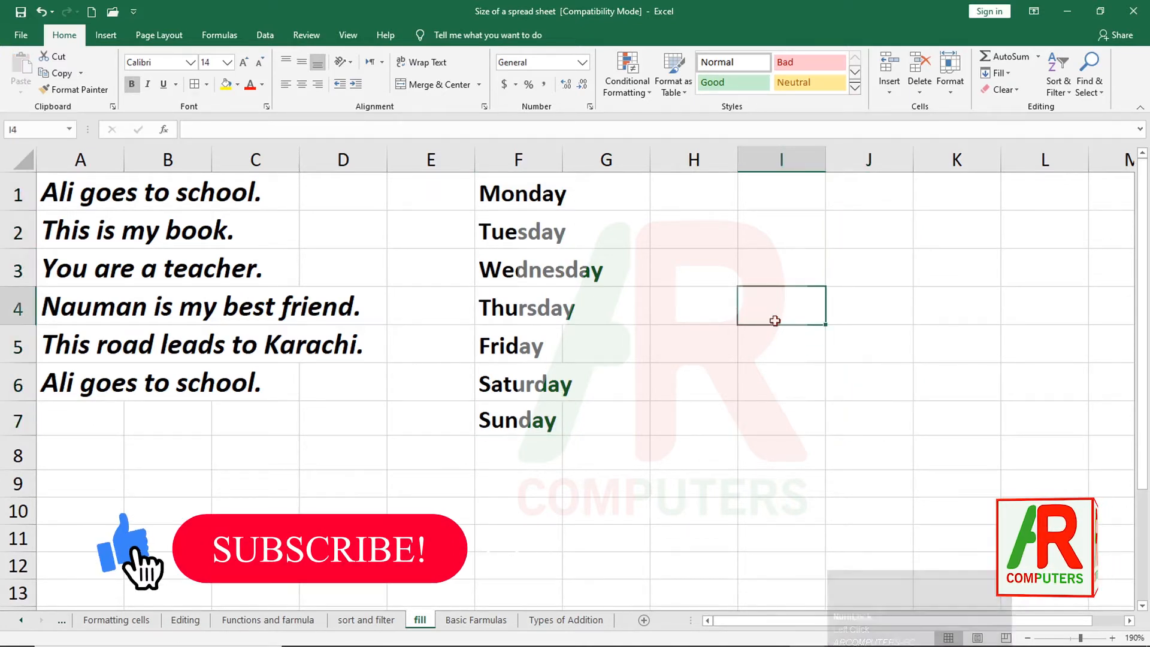
text(55)
key(ctrl+Return)
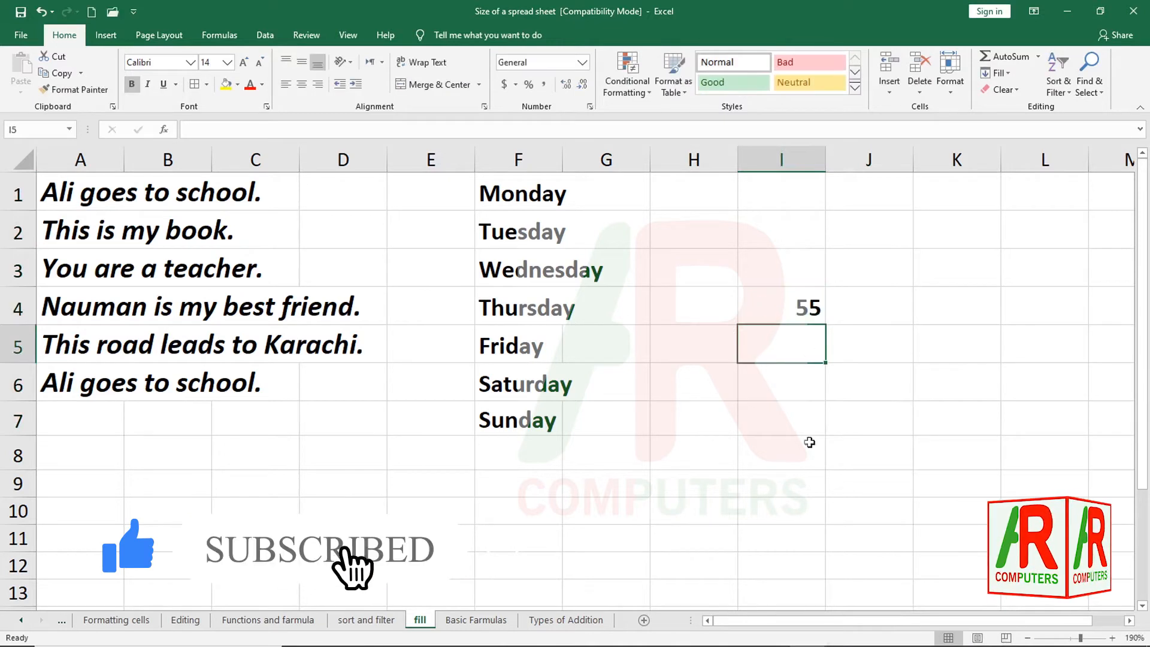
Fill the value 55 from I4 down through I12
drag(809, 443, 801, 413)
drag(792, 349, 793, 554)
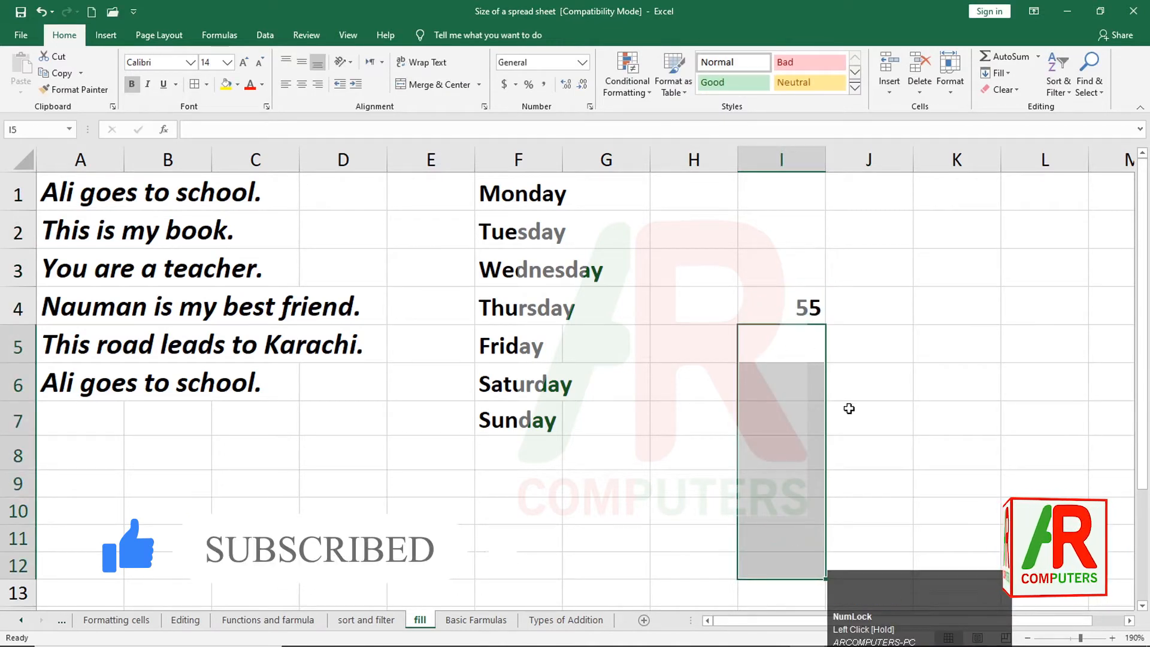
click(805, 446)
drag(784, 312, 796, 575)
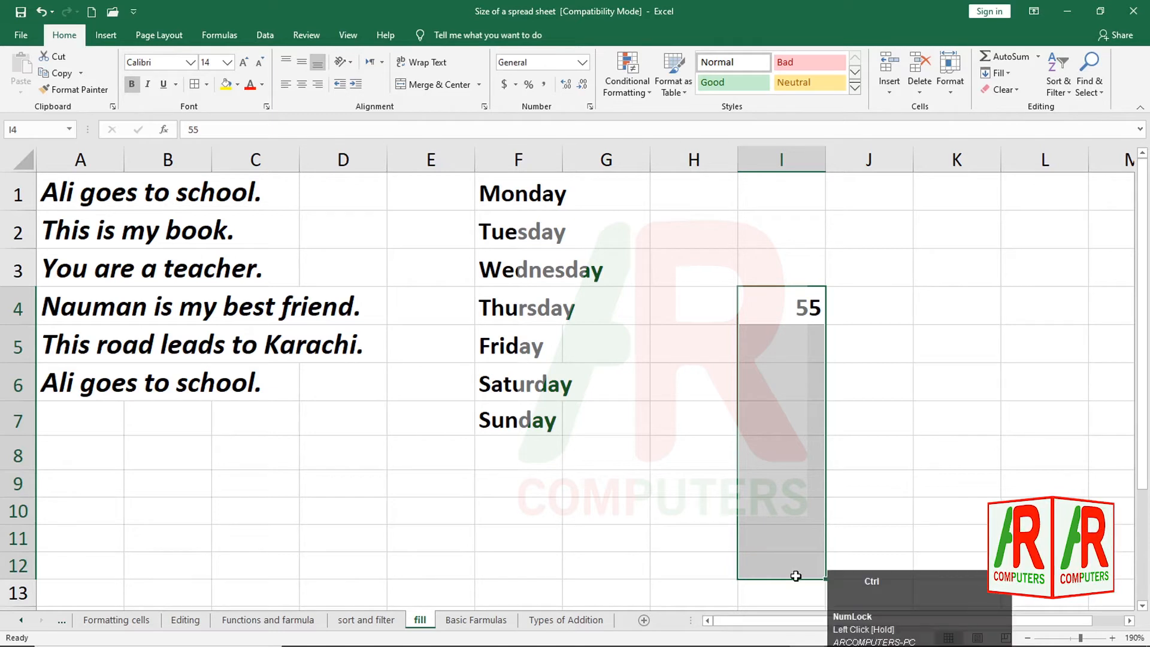
key(ctrl+d)
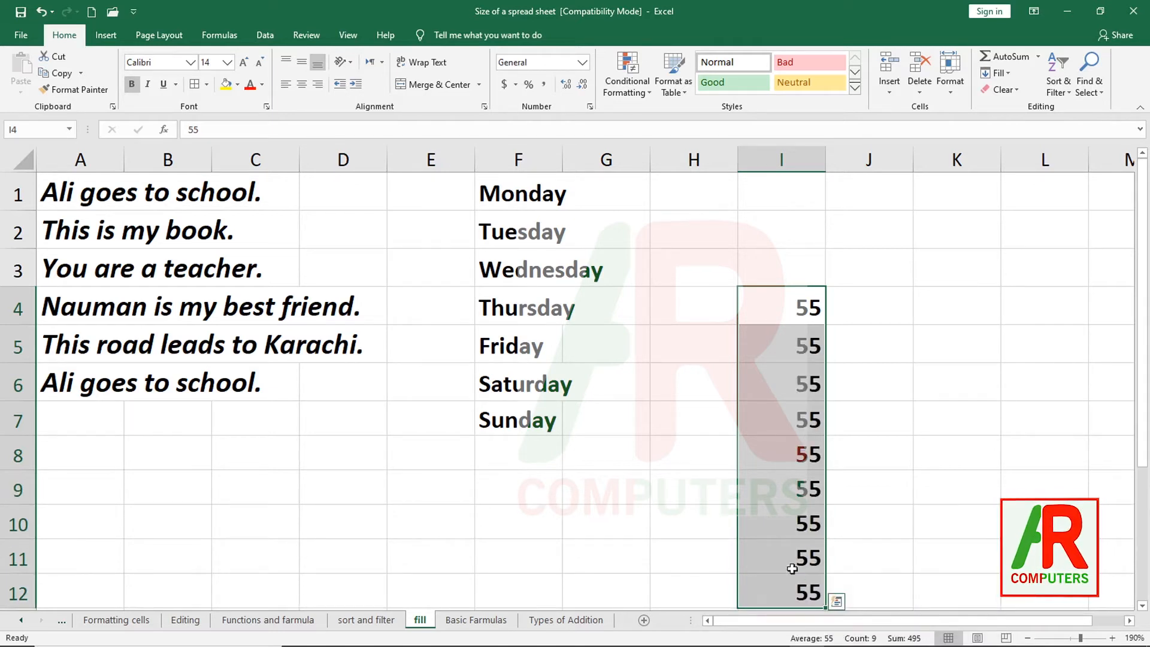
Delete the filled values in I5:I12, keeping only the original 55 in I4
click(929, 486)
drag(798, 347, 803, 584)
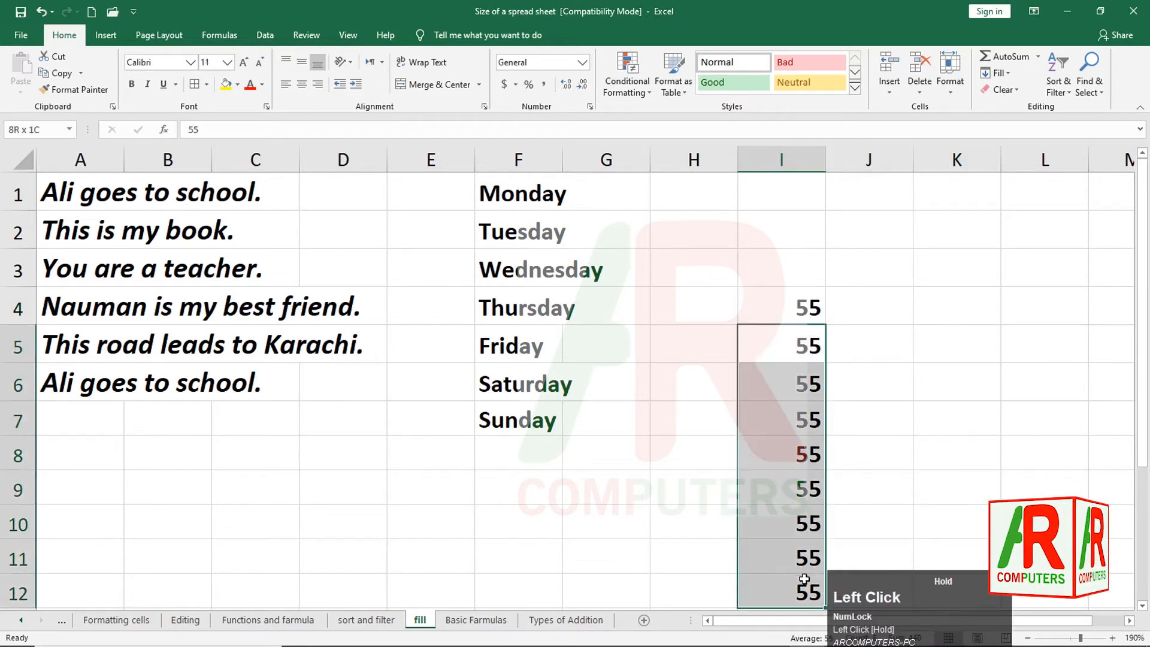
key(Delete)
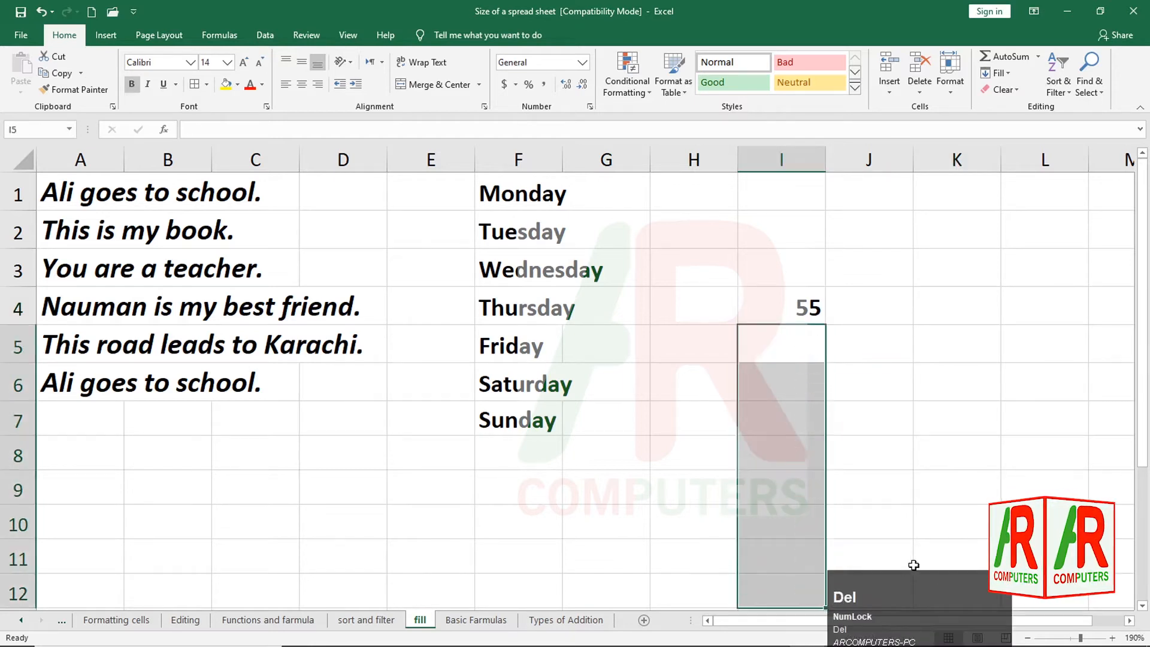
click(871, 377)
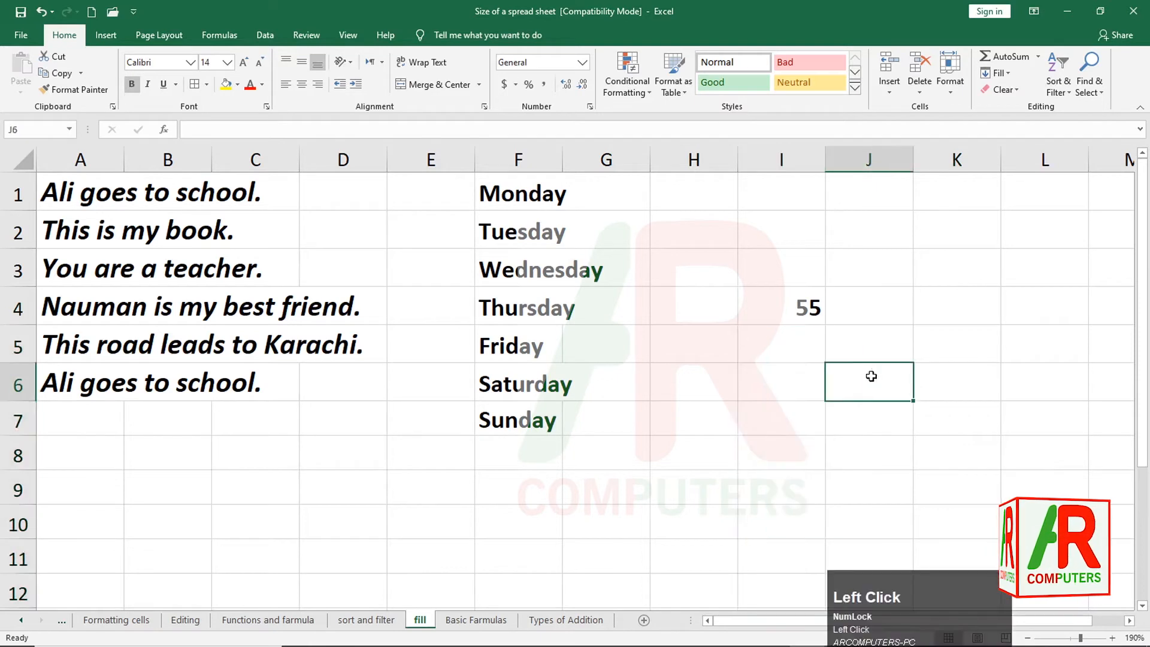
Use the Fill Down command to copy the 55 in I4 down through I11
click(785, 307)
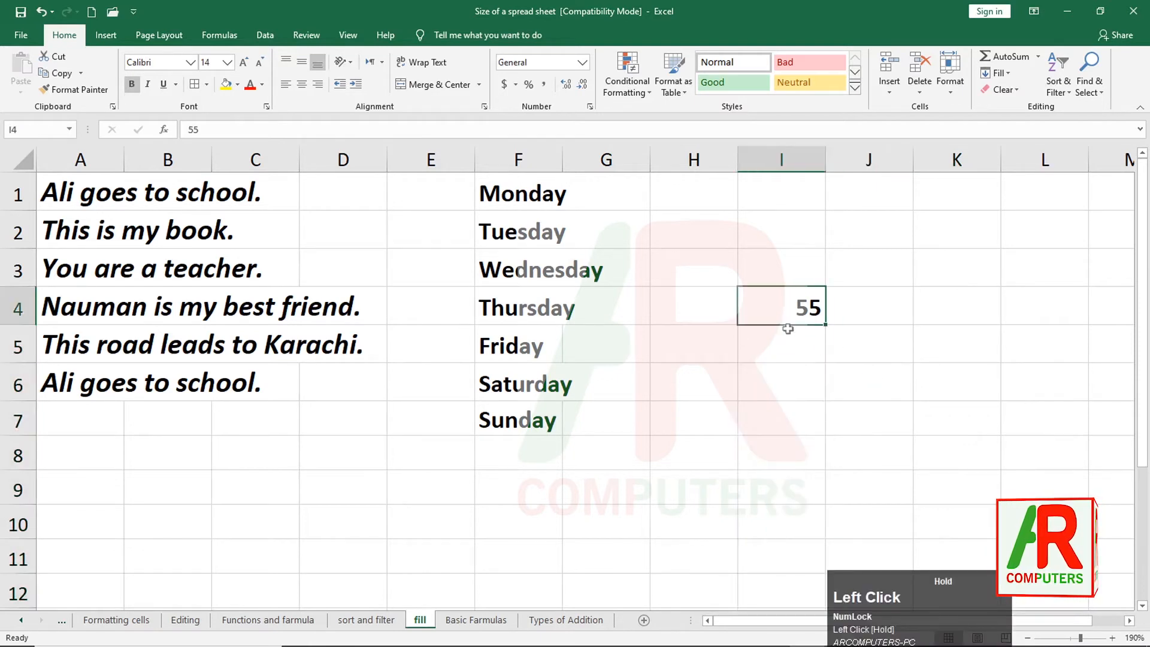
drag(787, 329, 792, 554)
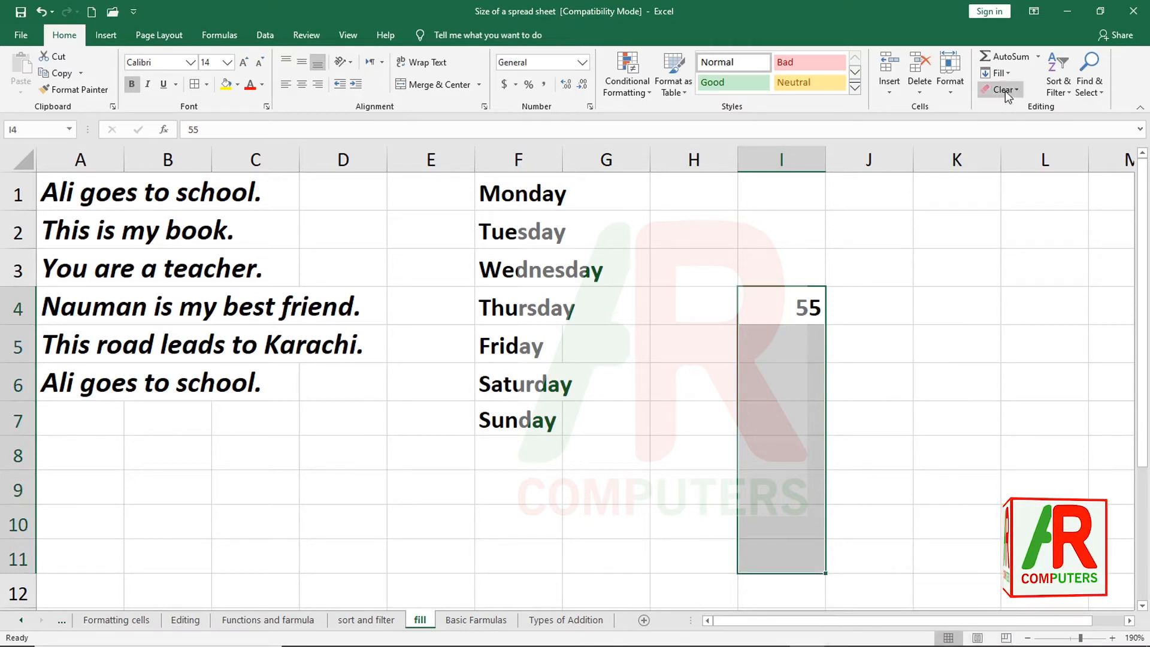
click(1009, 73)
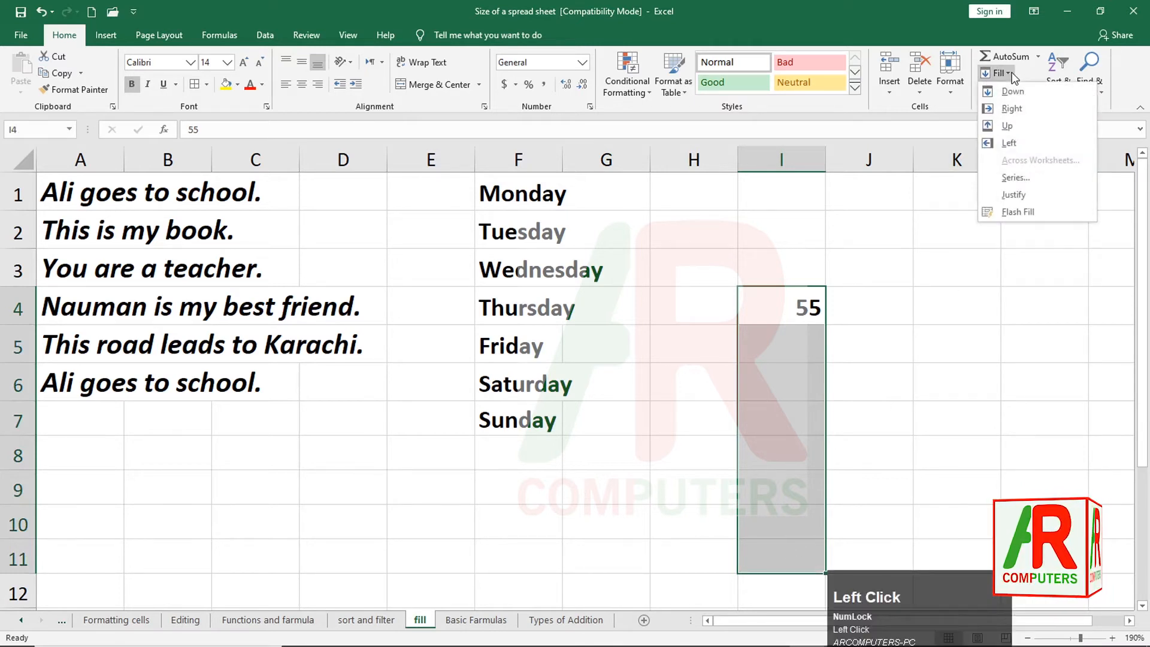
click(1019, 94)
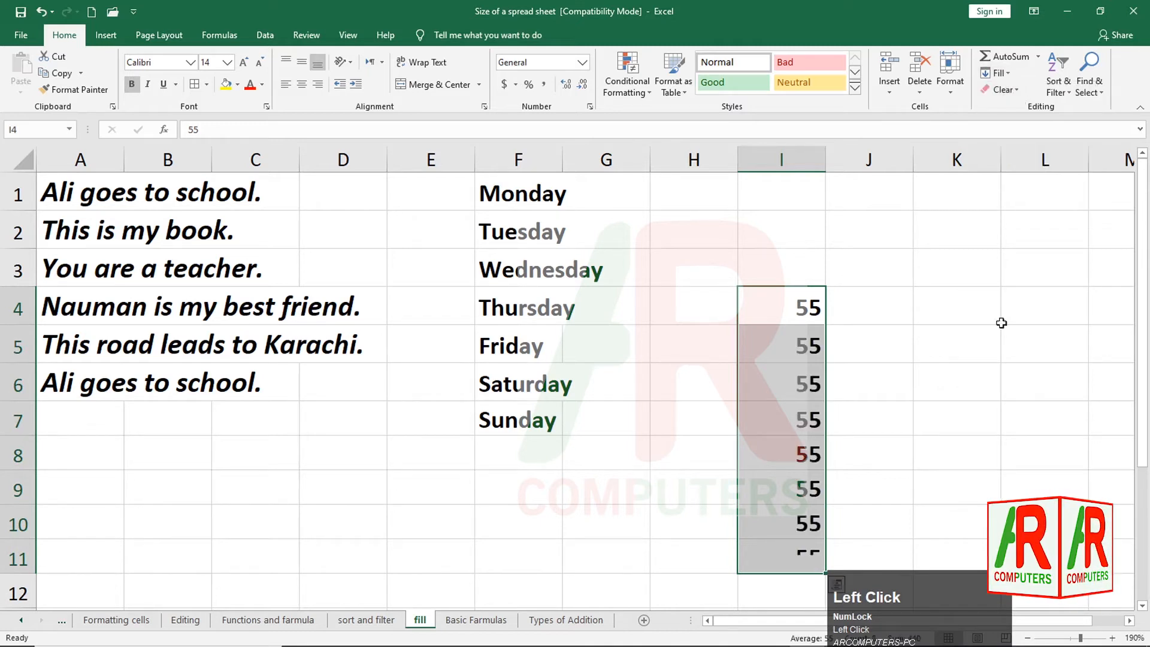
Use the Fill Right command to copy the 55 in I4 across row 4 through column M
click(927, 461)
drag(821, 318, 1090, 316)
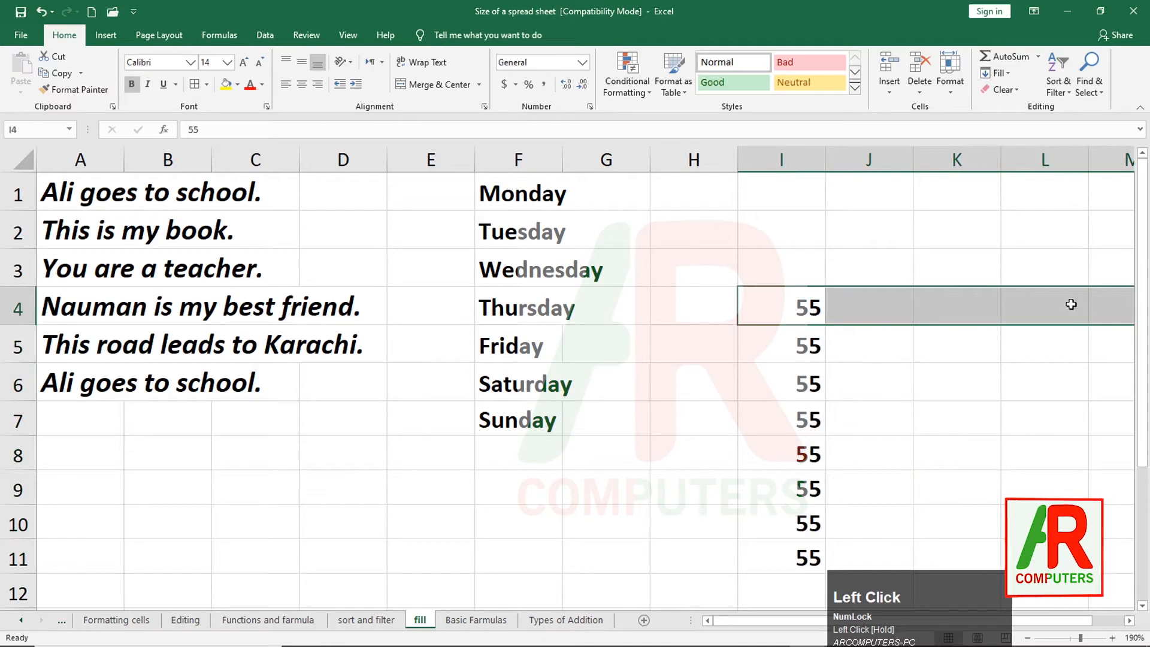
click(1009, 73)
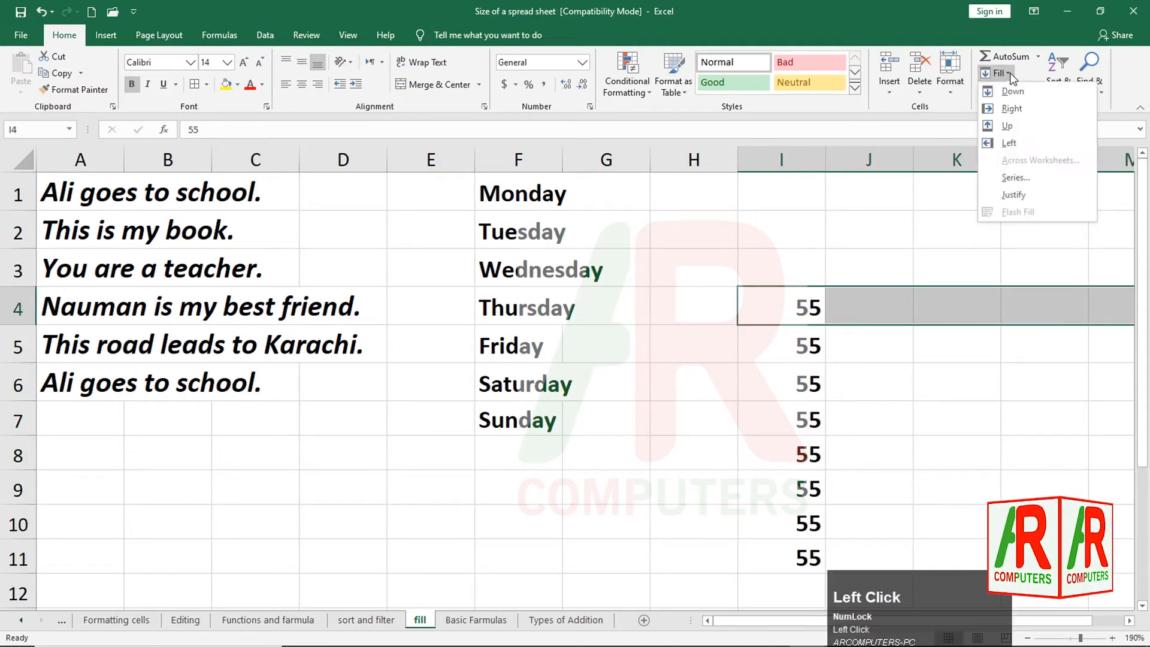
click(1012, 109)
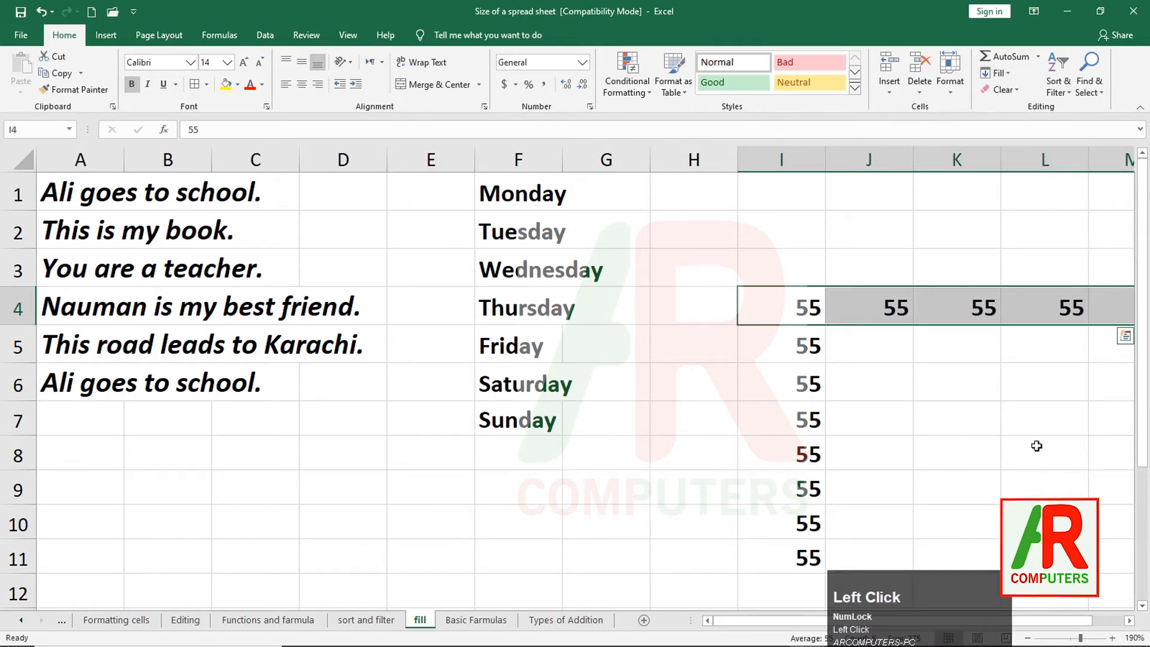
Use the Fill Left command to copy the 55 from I4 into H4
click(773, 375)
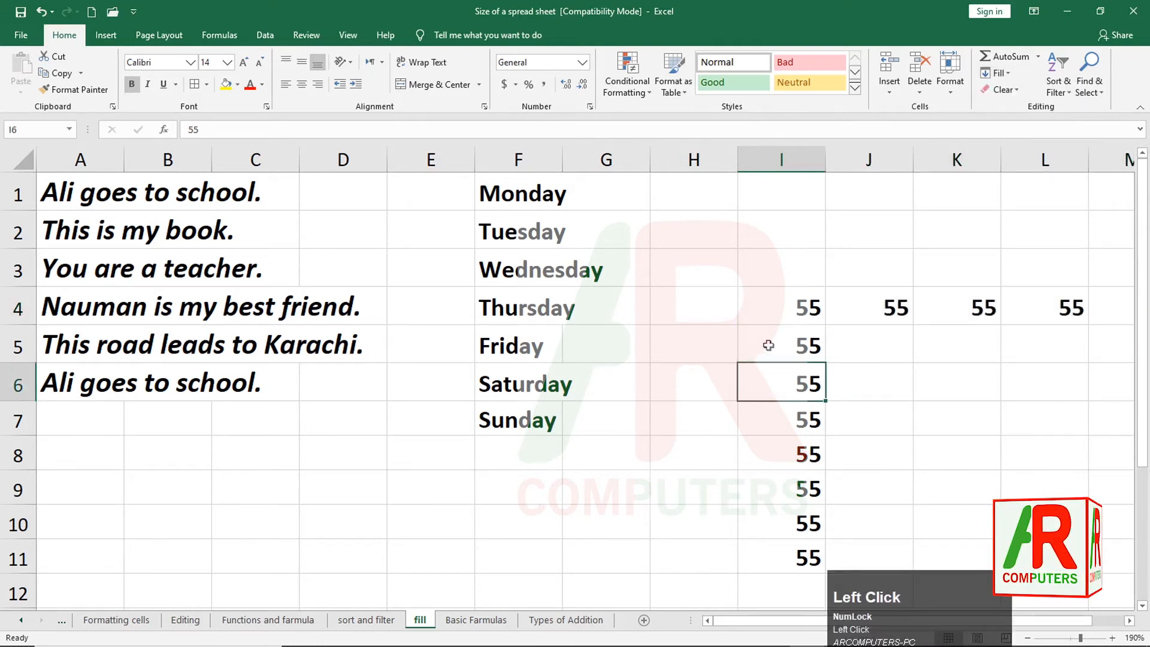
click(711, 316)
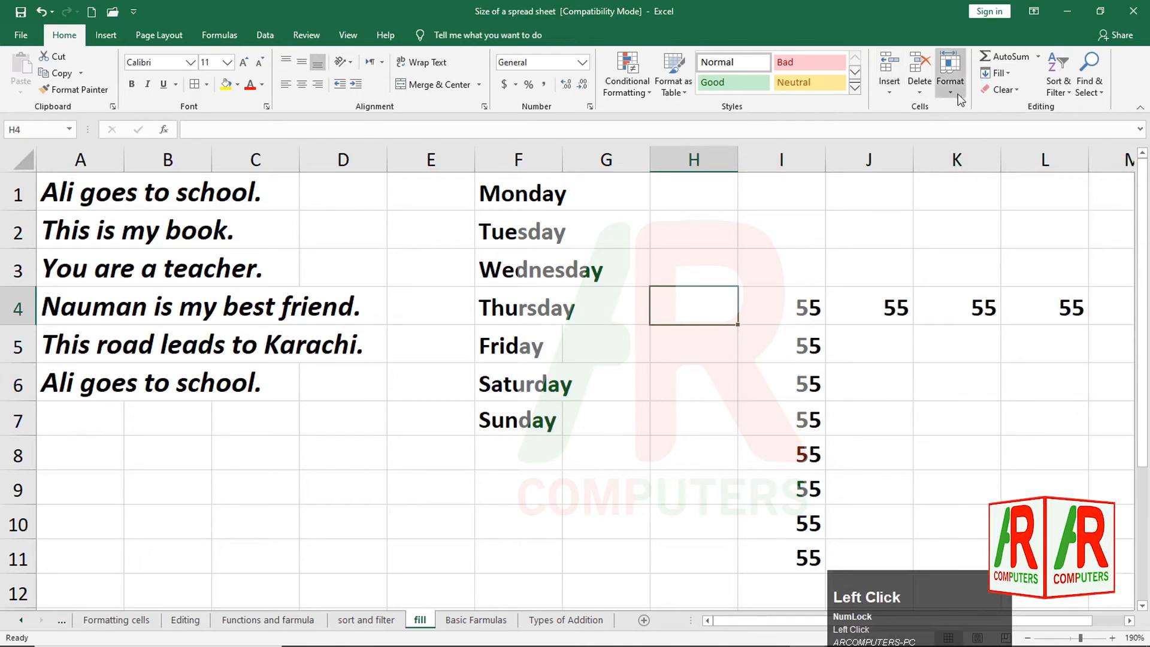
click(1012, 71)
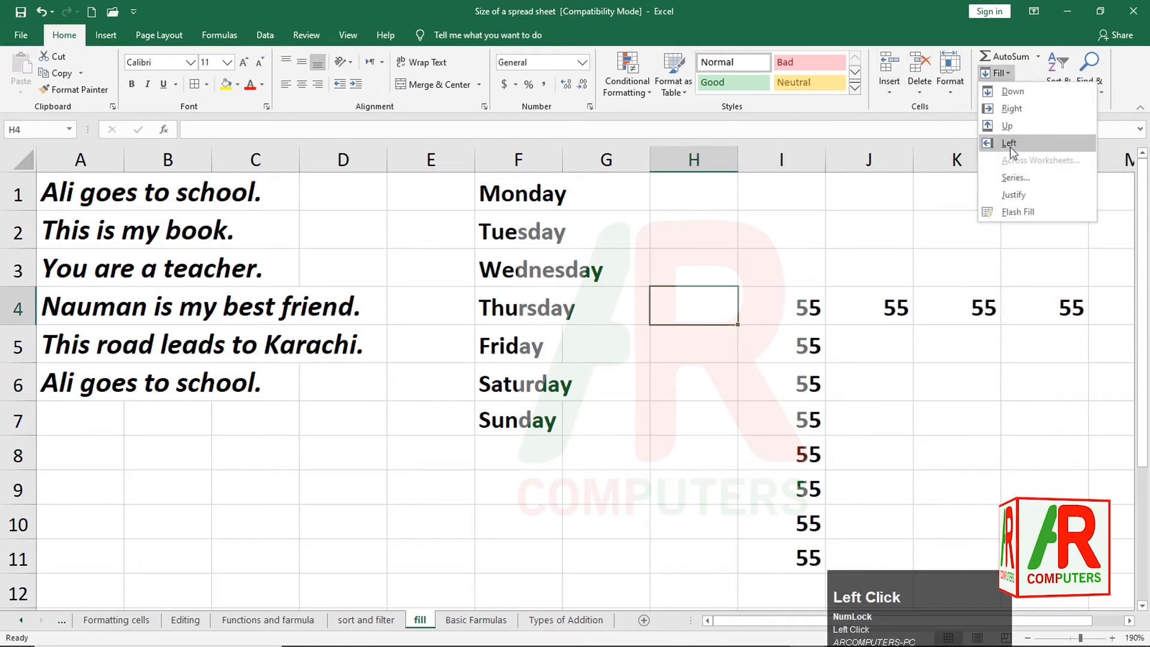
click(1009, 144)
Use the Fill Up command to copy the row 4 values of columns I to L up to row 1
drag(796, 195, 1034, 303)
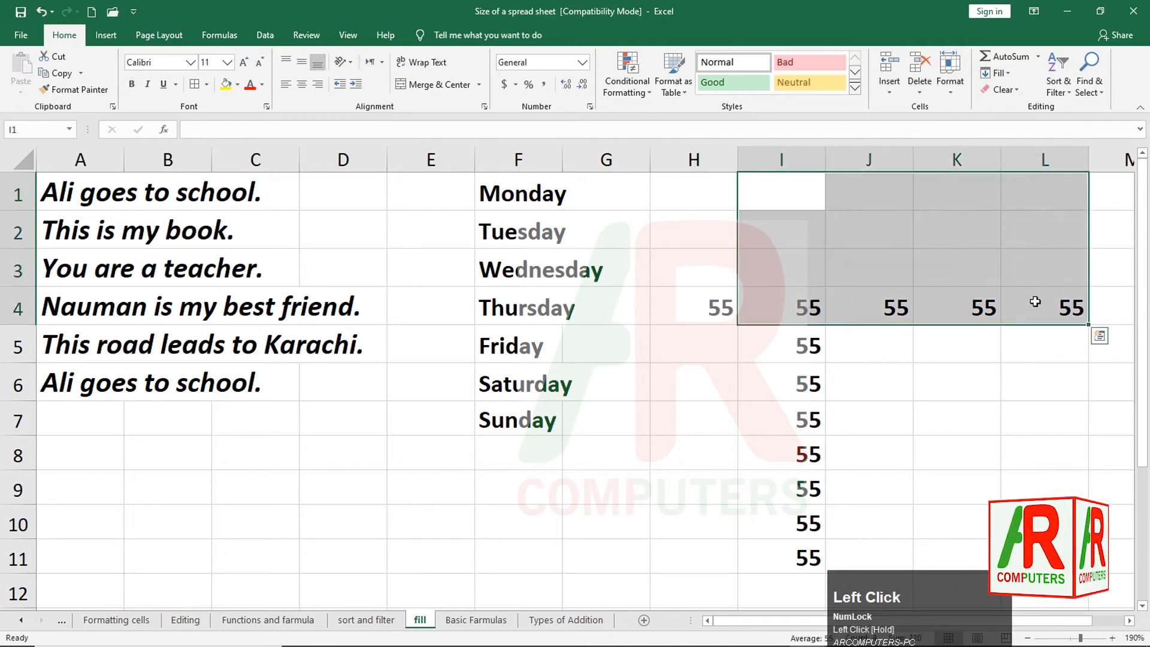
click(999, 73)
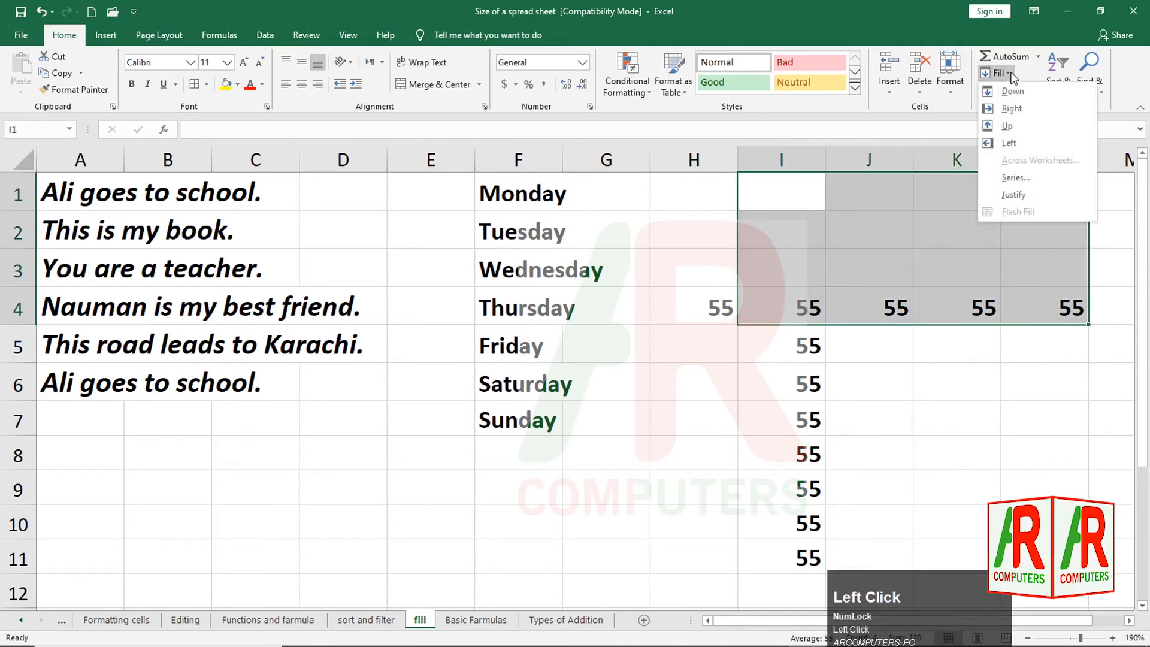
click(1011, 127)
click(980, 406)
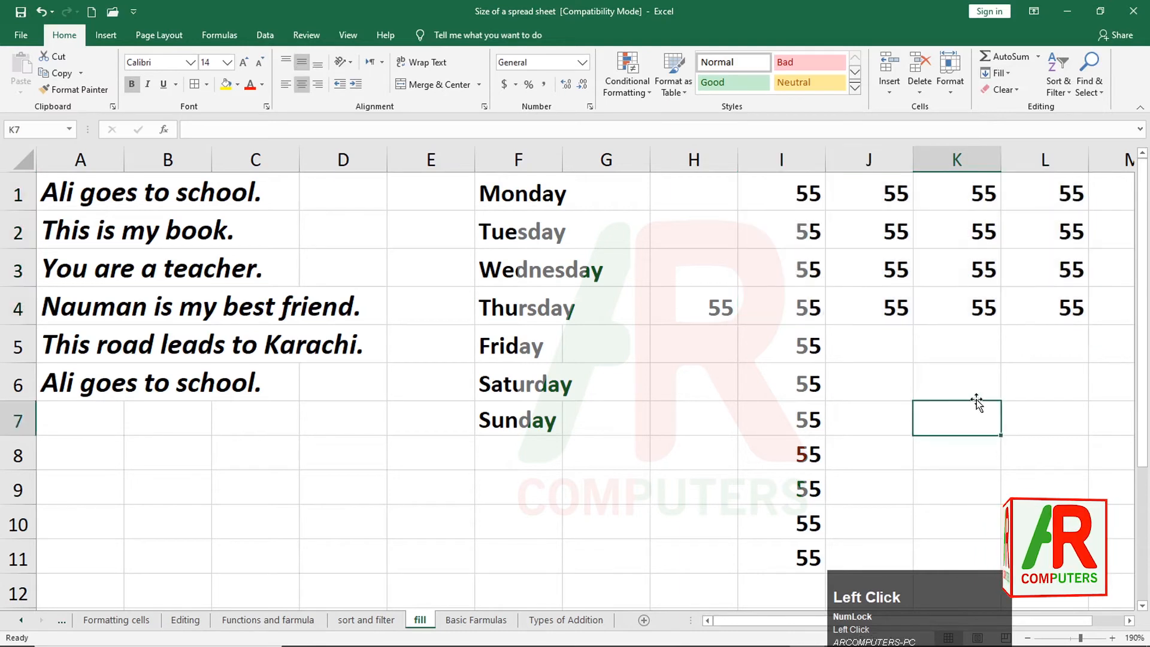
Empty I5:I11 and use the Fill Down command to copy the values in I4:L4 down through row 12
click(896, 355)
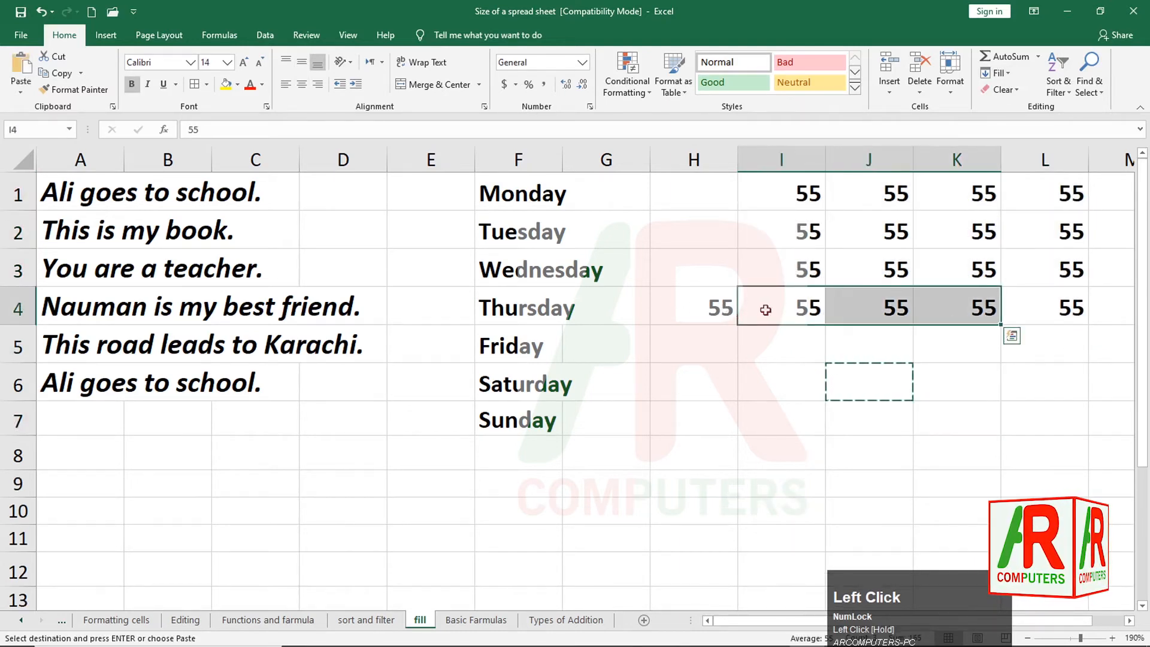
click(769, 312)
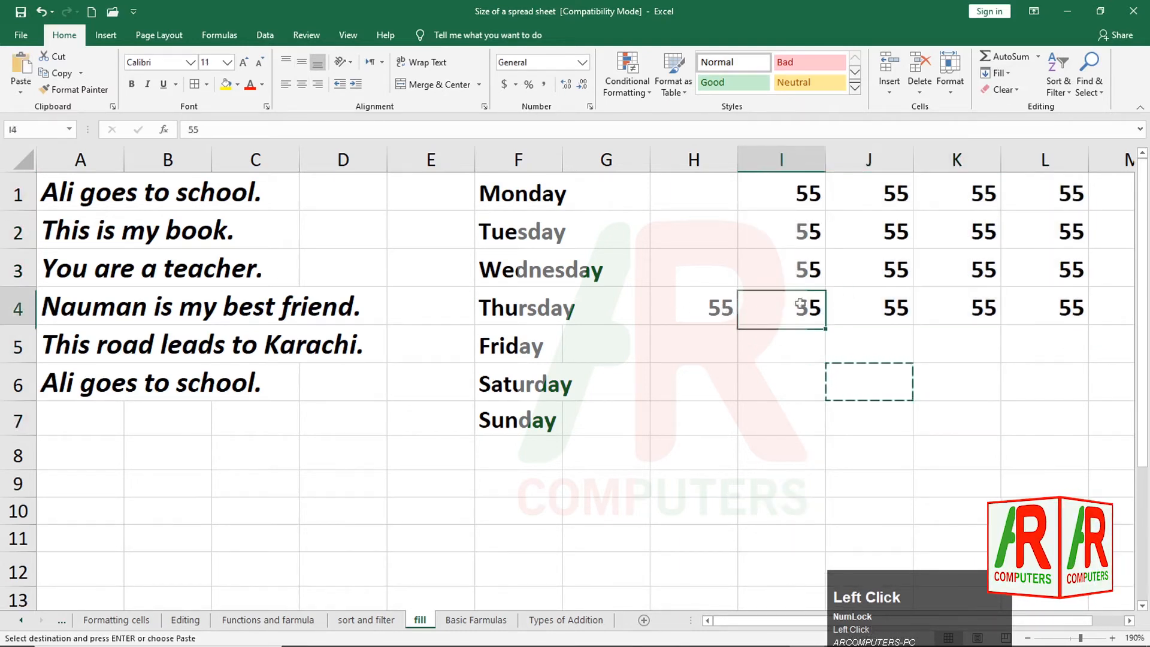
drag(799, 305, 1040, 305)
click(837, 418)
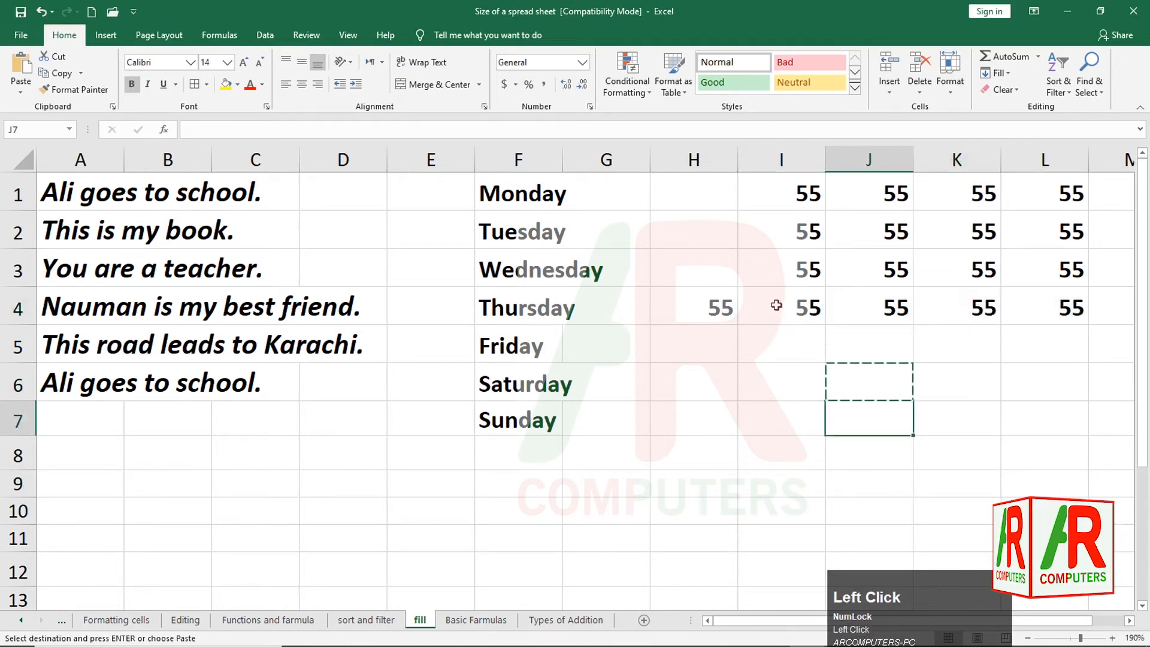
drag(776, 305, 1048, 572)
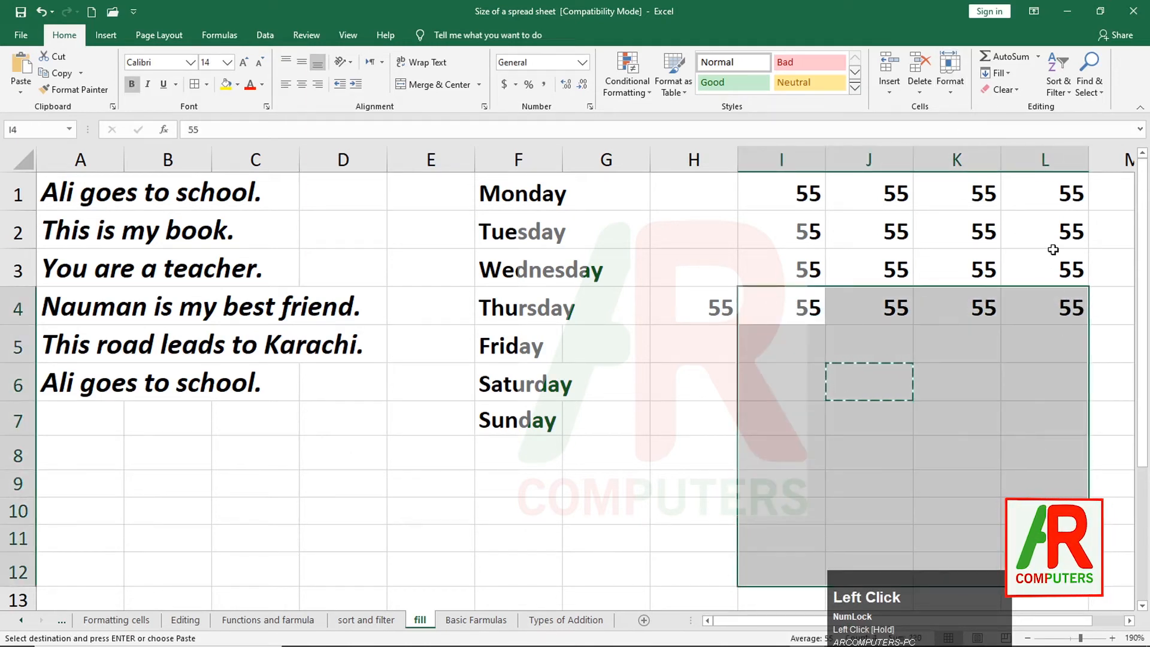
click(1013, 74)
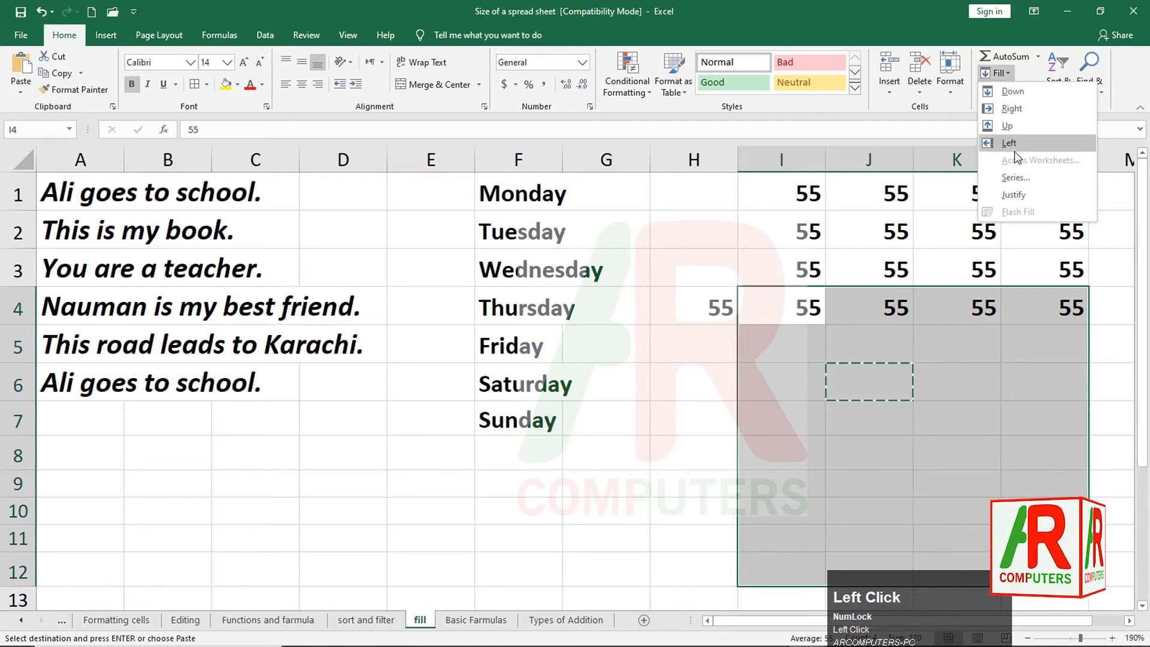
click(1012, 91)
click(960, 383)
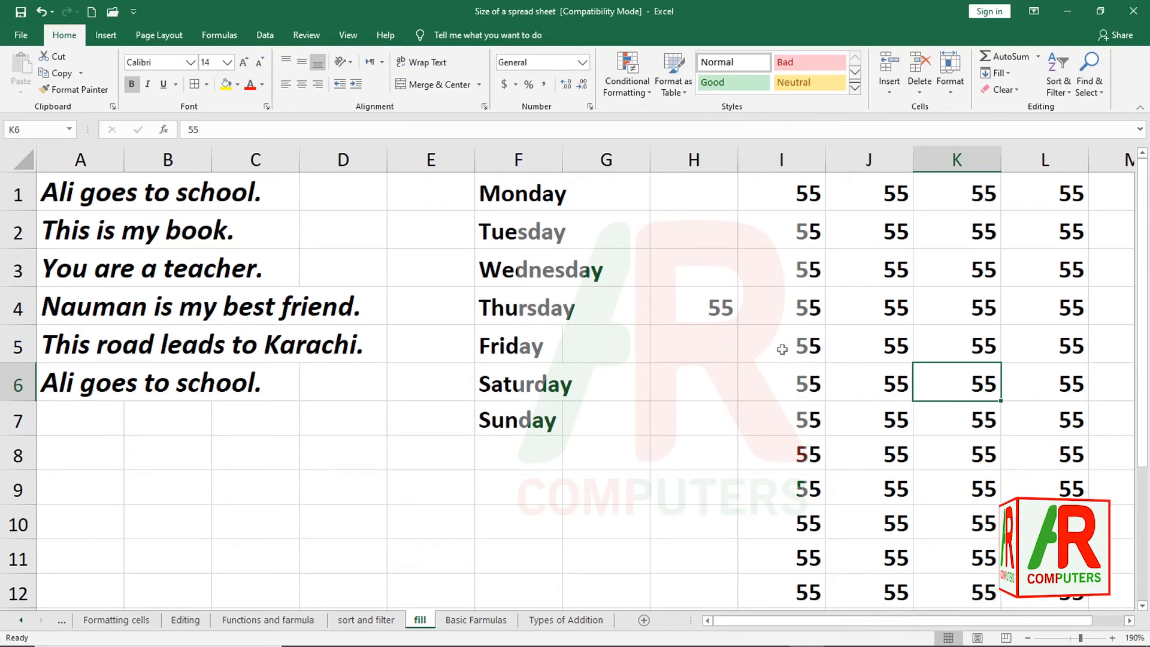
Select the empty block B8:E11 below the sentences
click(608, 525)
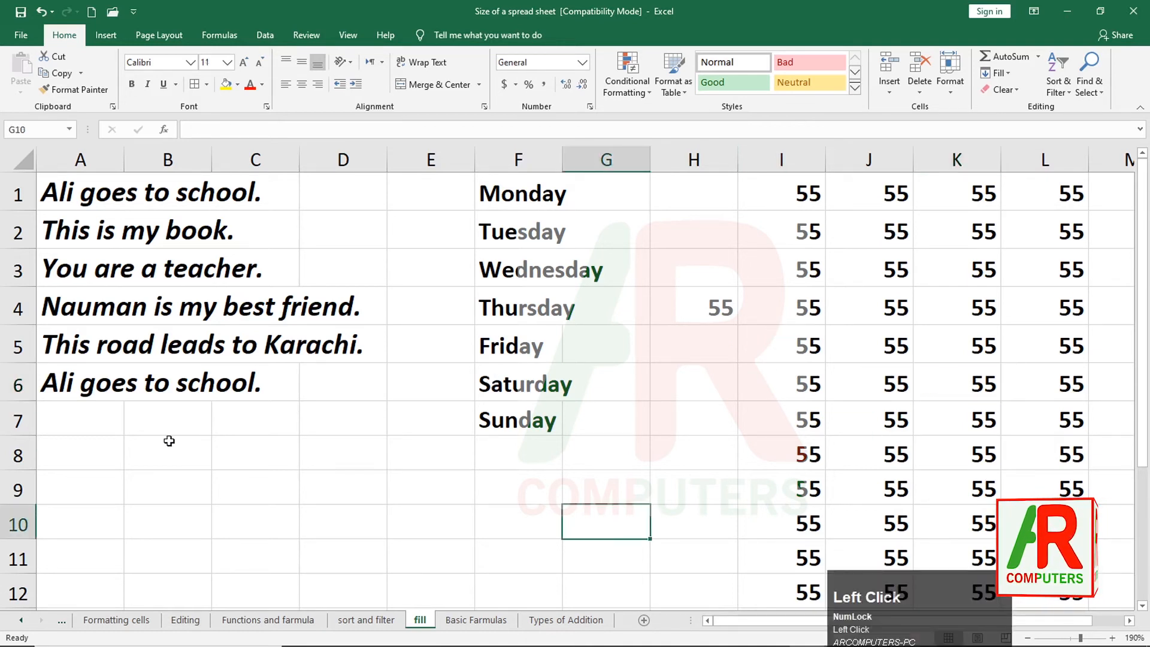
drag(165, 460, 423, 555)
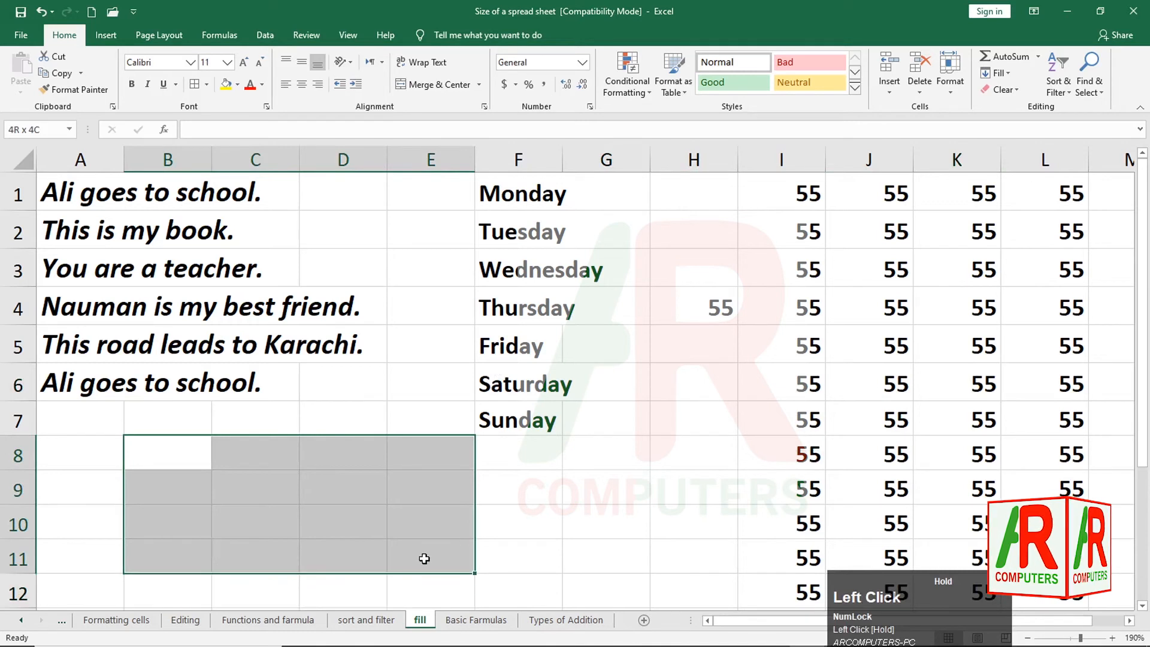